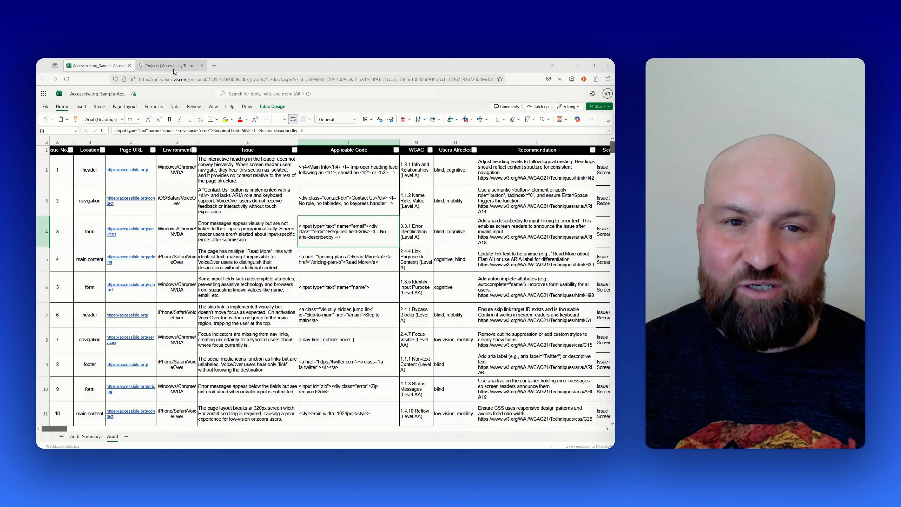
Switch to the Accessibility Tracker project Shopify Website 1, review its analytics overview and open the project's issues page.
click(168, 66)
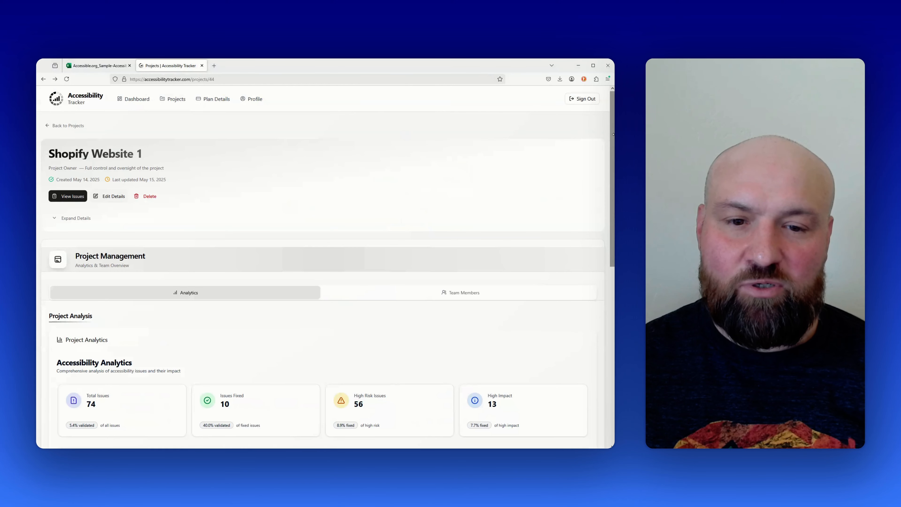
drag(612, 135, 612, 222)
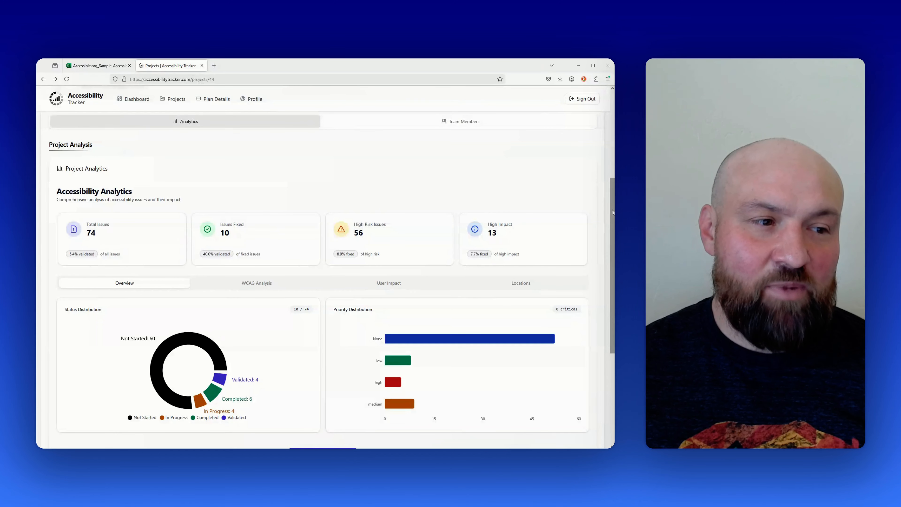
drag(612, 209, 613, 232)
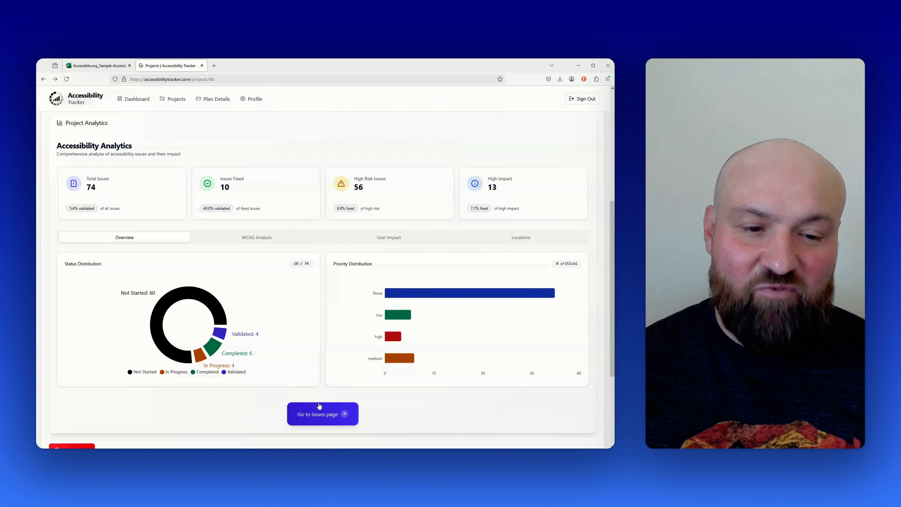
click(320, 412)
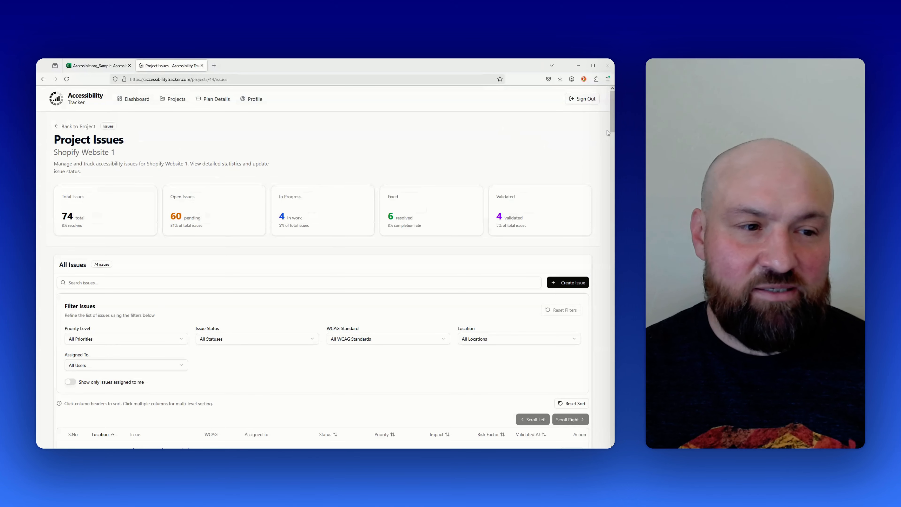
Open the first footer issue in the project's issue list, about unlabeled payment method icons, and review its details.
drag(613, 130, 613, 130)
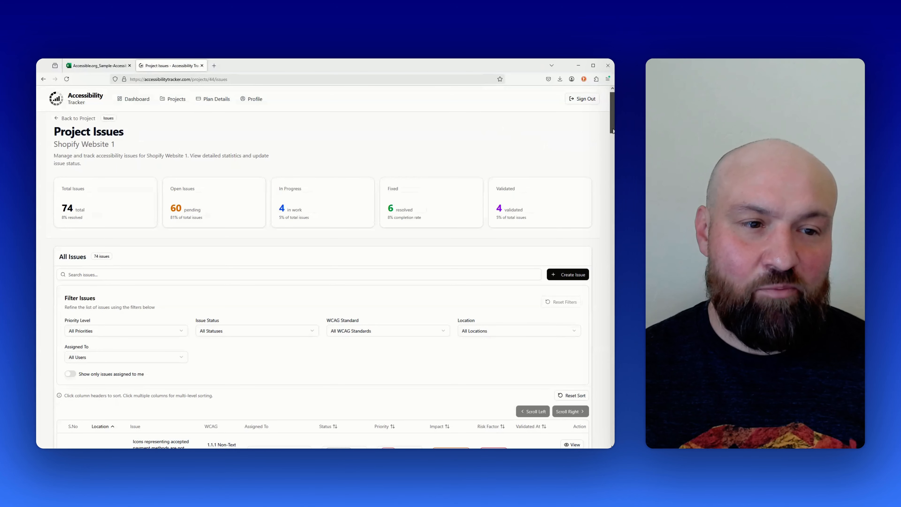
drag(613, 131, 613, 145)
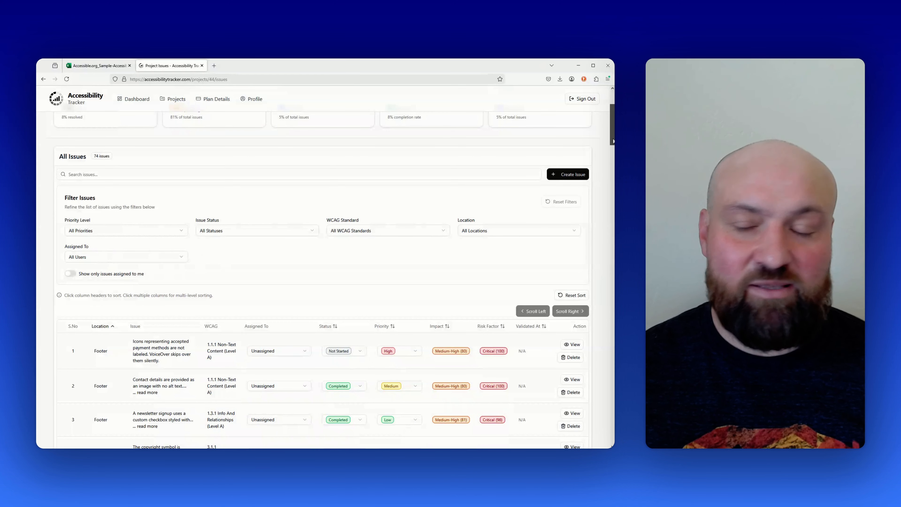
scroll(364, 201, down, 1)
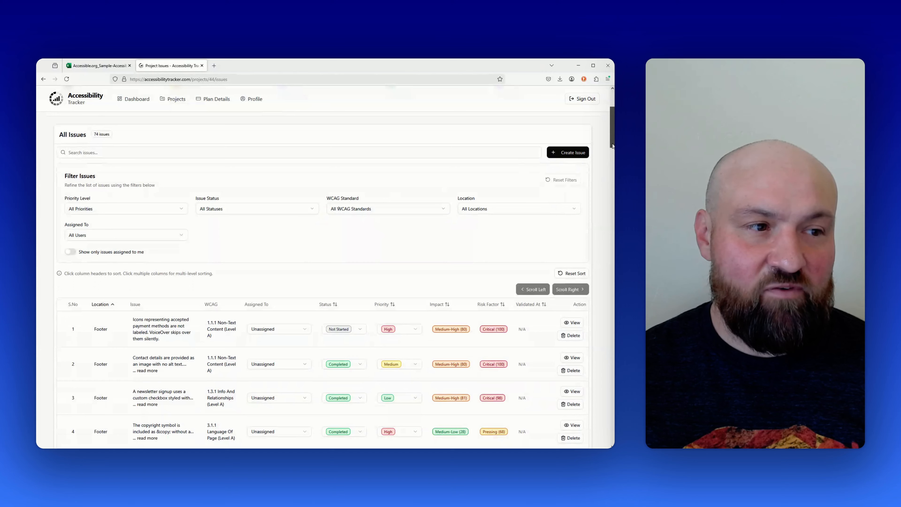
drag(612, 145, 613, 158)
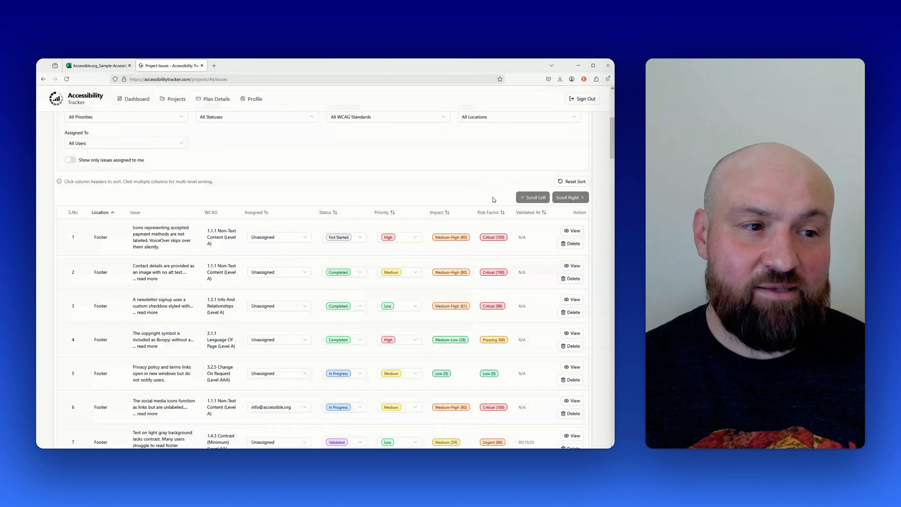
click(575, 232)
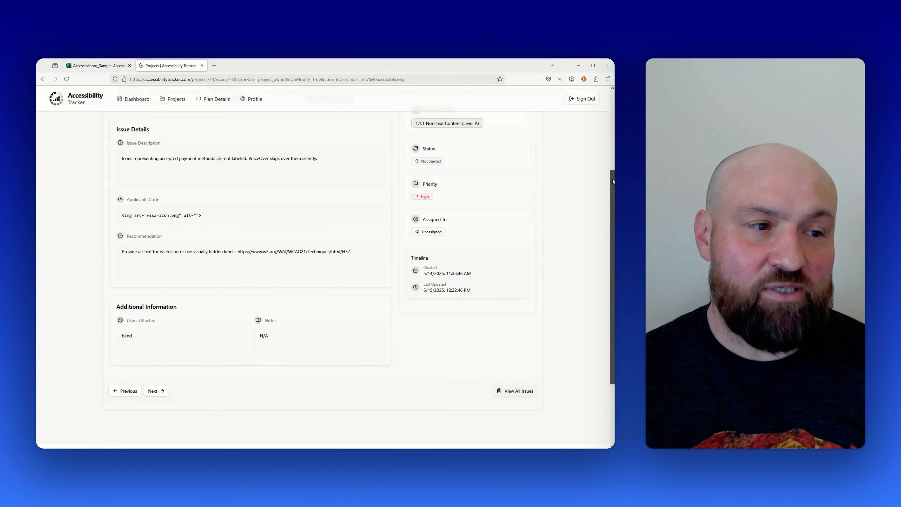
drag(613, 181, 608, 126)
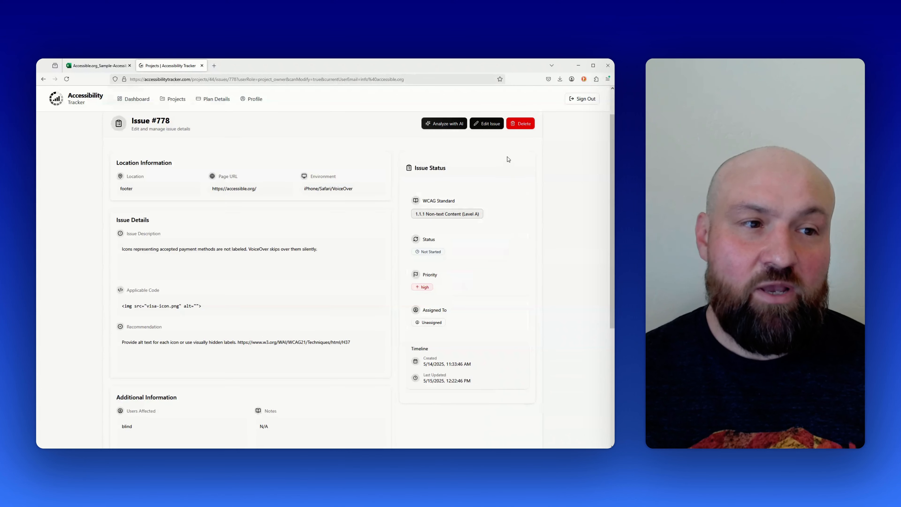
click(493, 127)
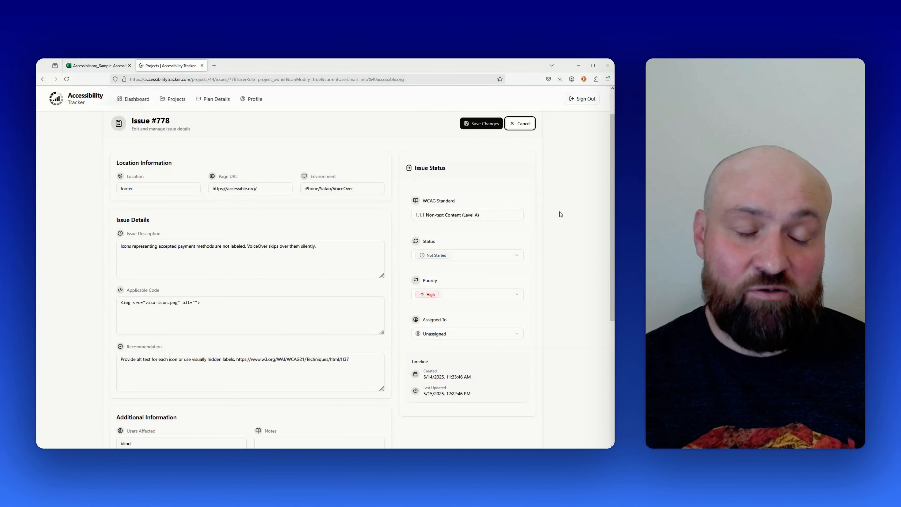
scroll(613, 191, down, 3)
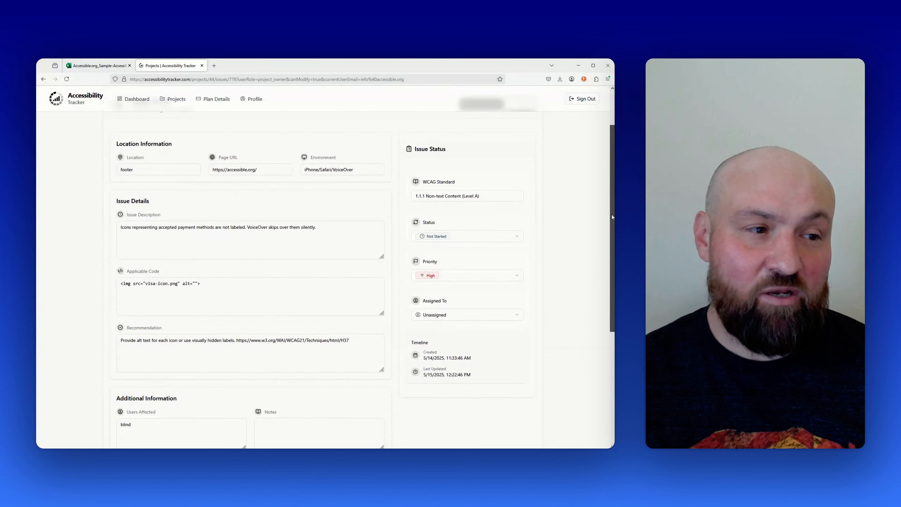
click(338, 356)
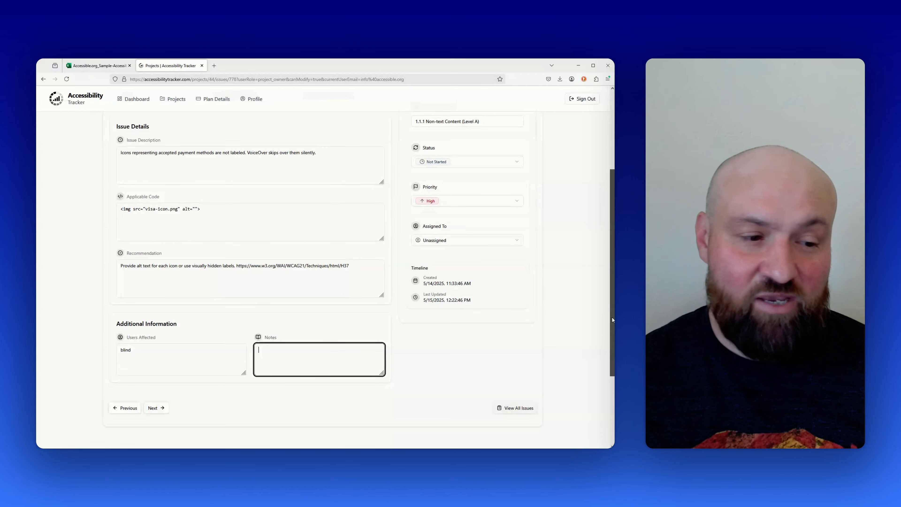
drag(612, 317, 611, 206)
click(524, 162)
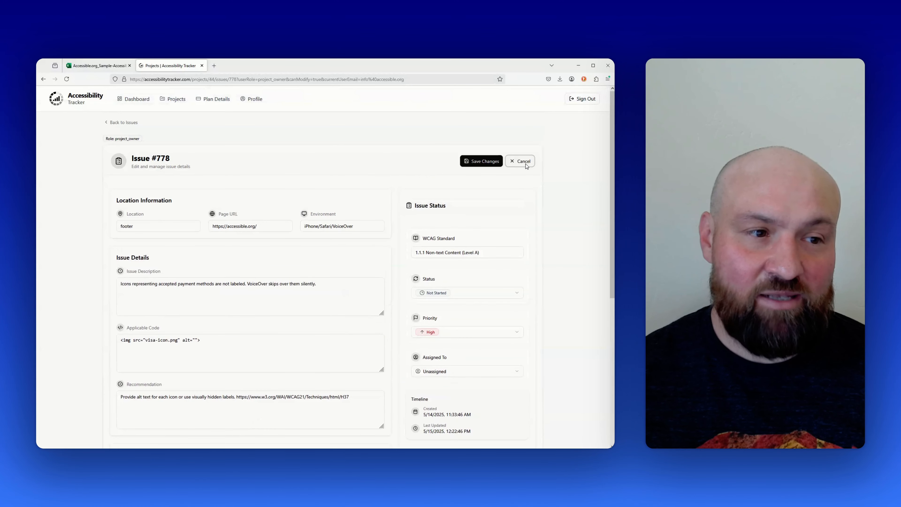
Generate a Simplify & Explain AI analysis of the payment icon issue, read the explanation and close it.
key(shift+Tab)
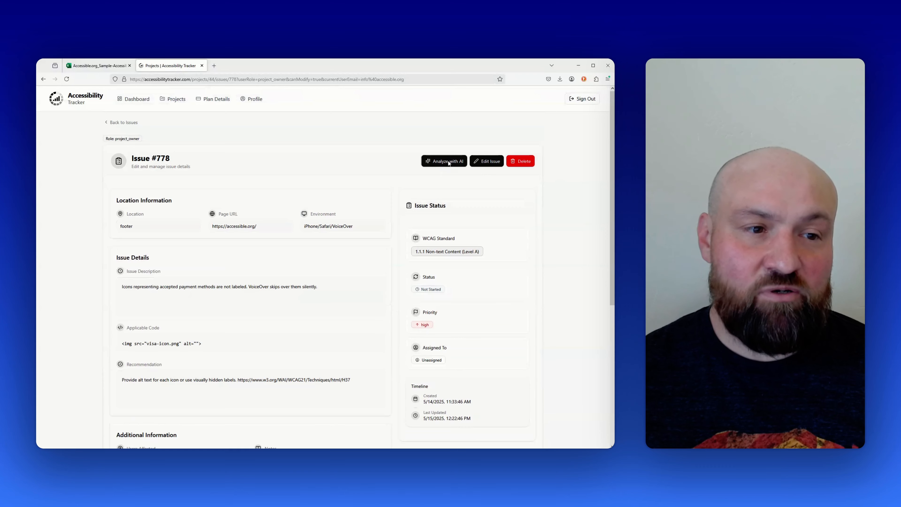
key(Return)
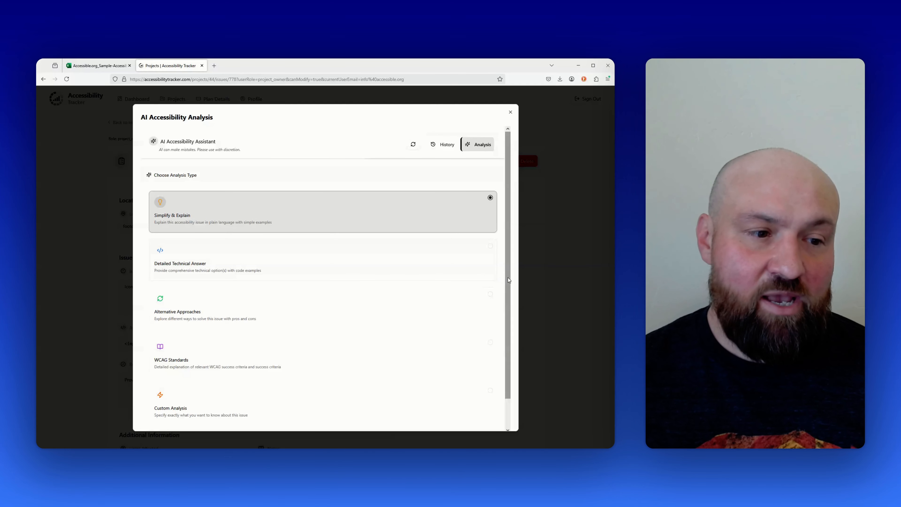
scroll(509, 278, down, 2)
click(474, 411)
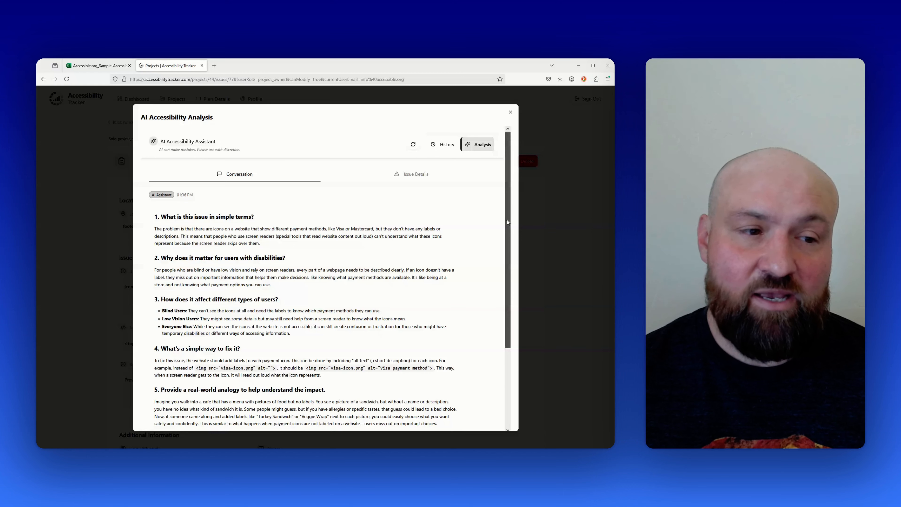
scroll(346, 233, down, 1)
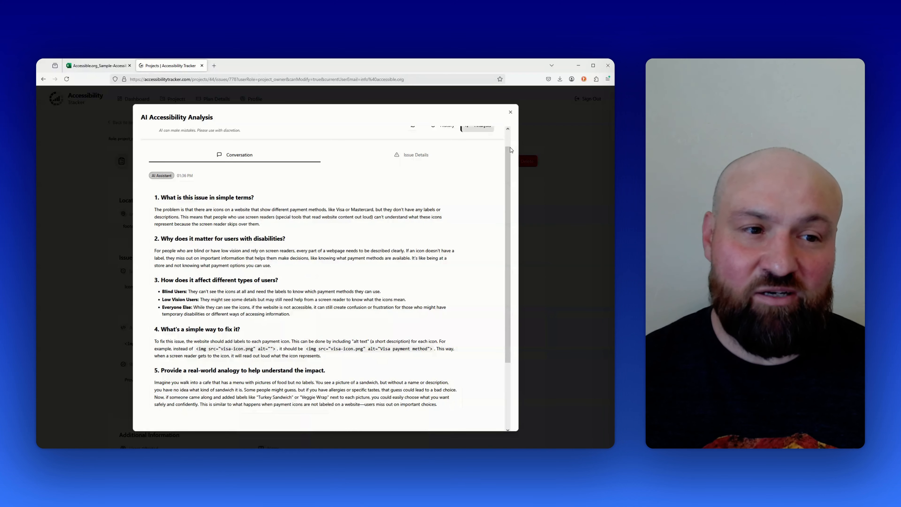
drag(508, 155, 515, 124)
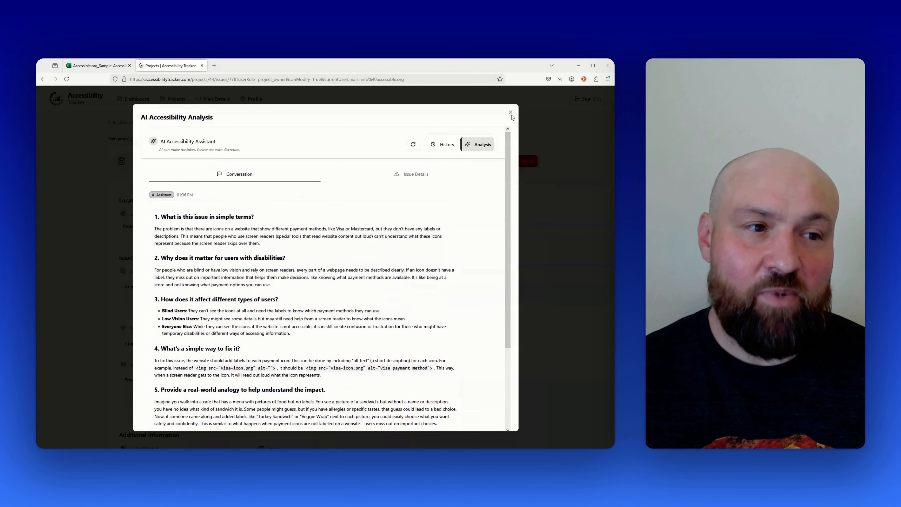
click(511, 113)
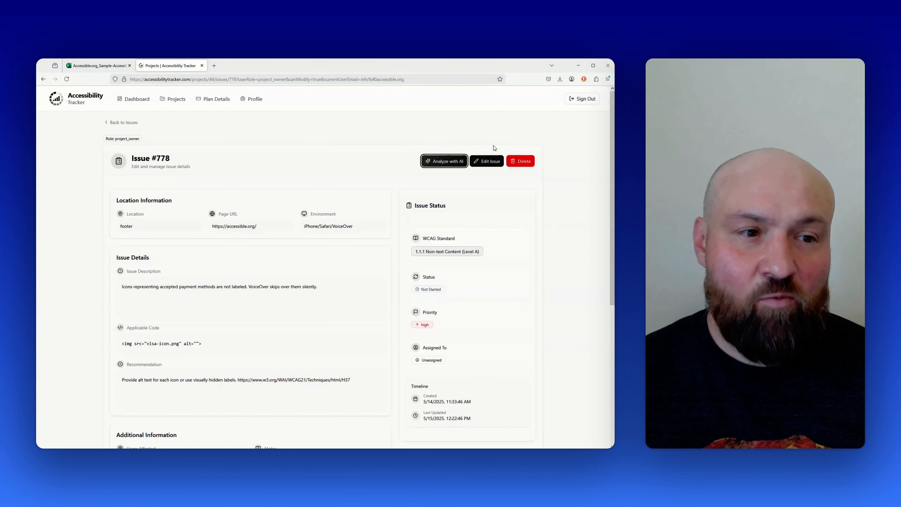
Start a new AI analysis of the same issue and generate a Detailed Technical Answer.
click(459, 162)
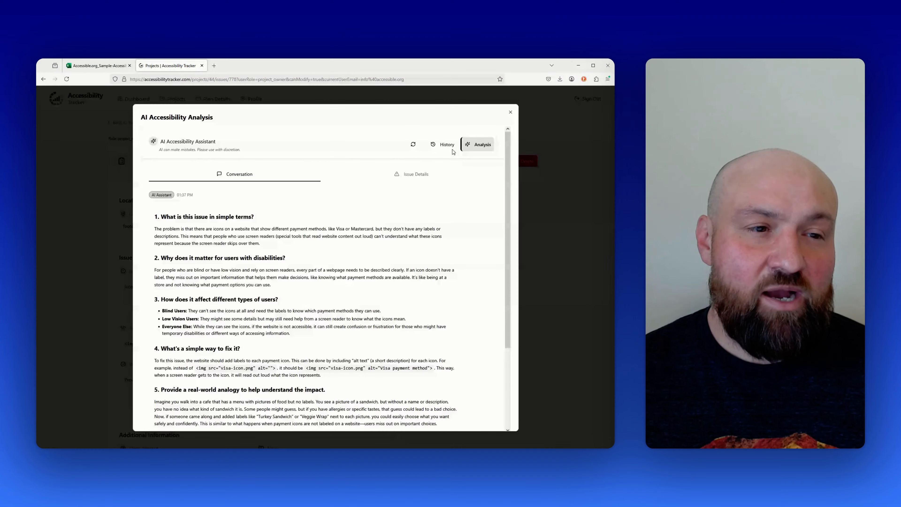
click(413, 145)
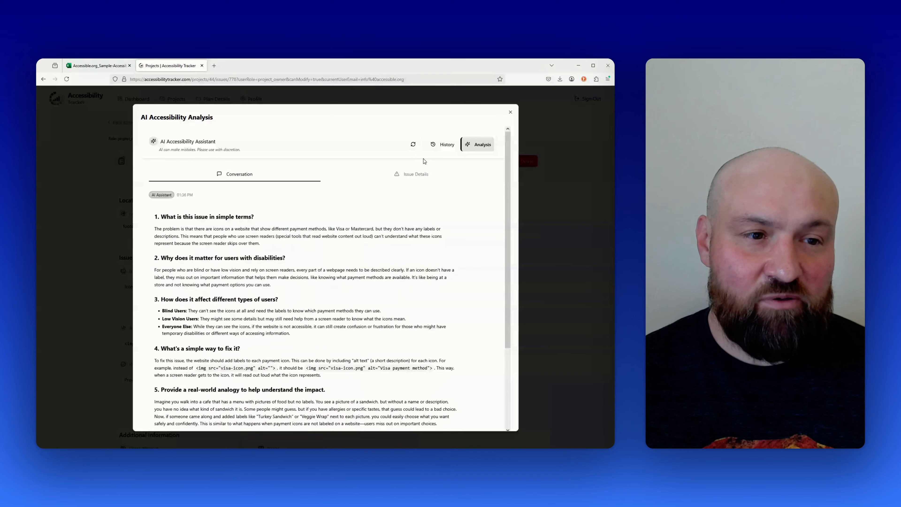
click(413, 144)
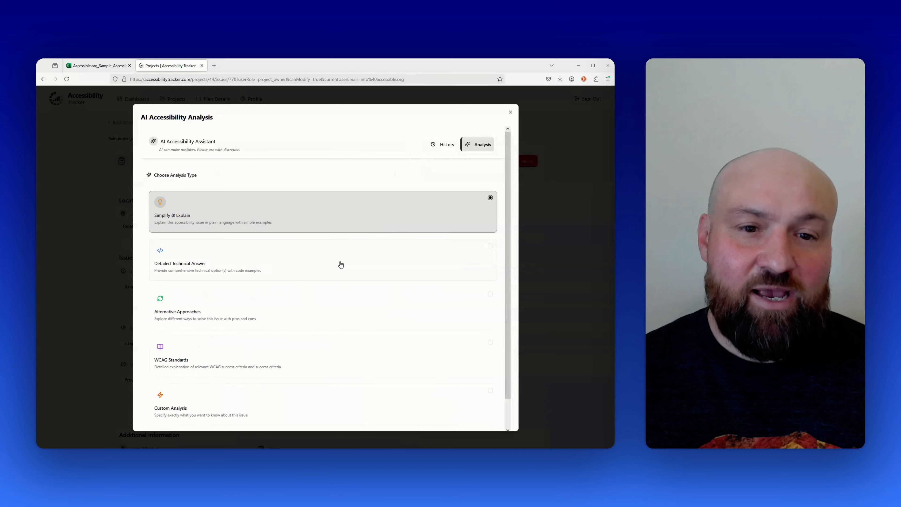
click(340, 265)
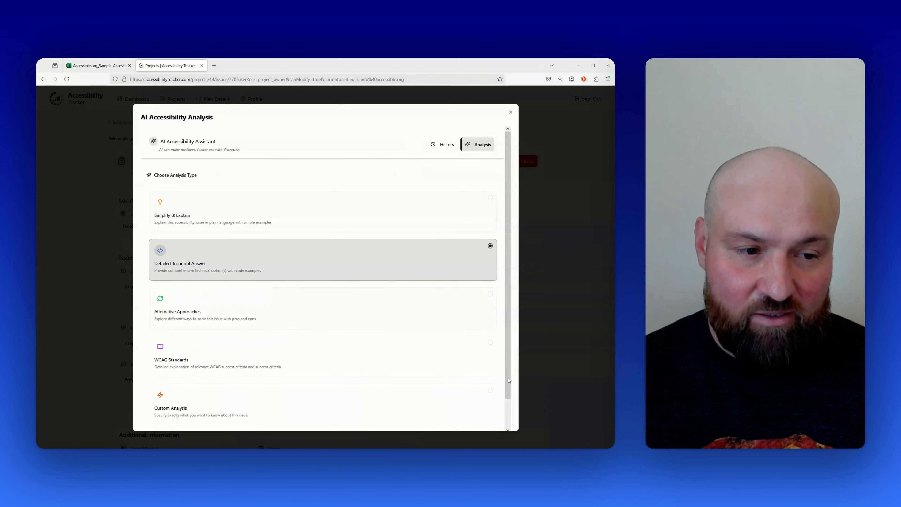
scroll(510, 415, down, 2)
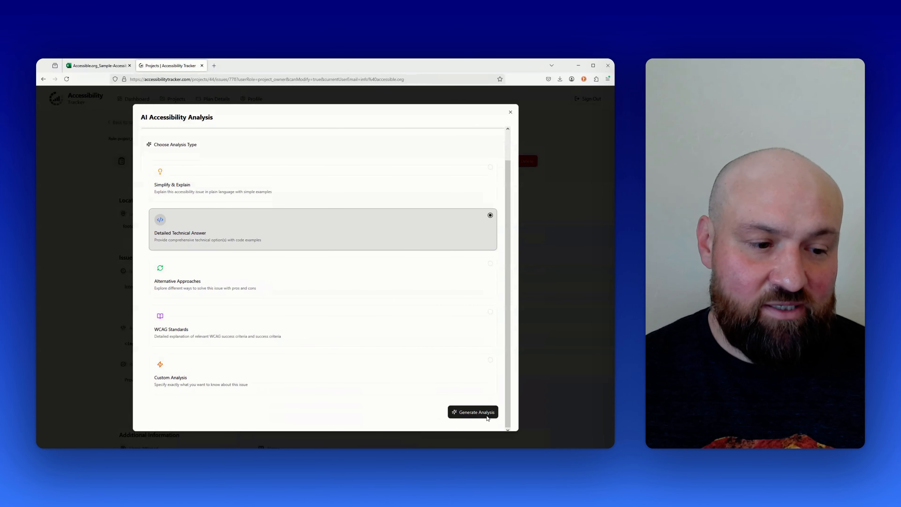
click(488, 413)
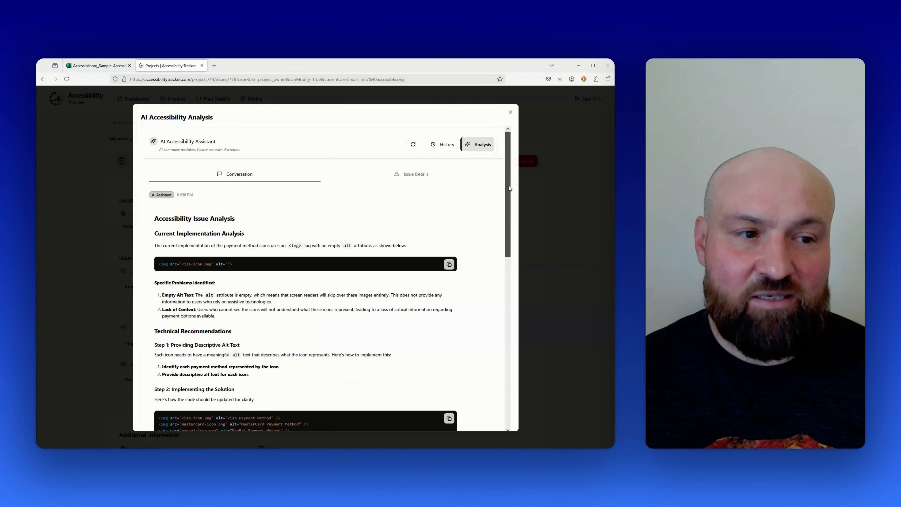
Examine the technical answer's recommendations, improved code snippets, WCAG compliance explanation and testing methods, and close the analysis.
scroll(511, 196, down, 2)
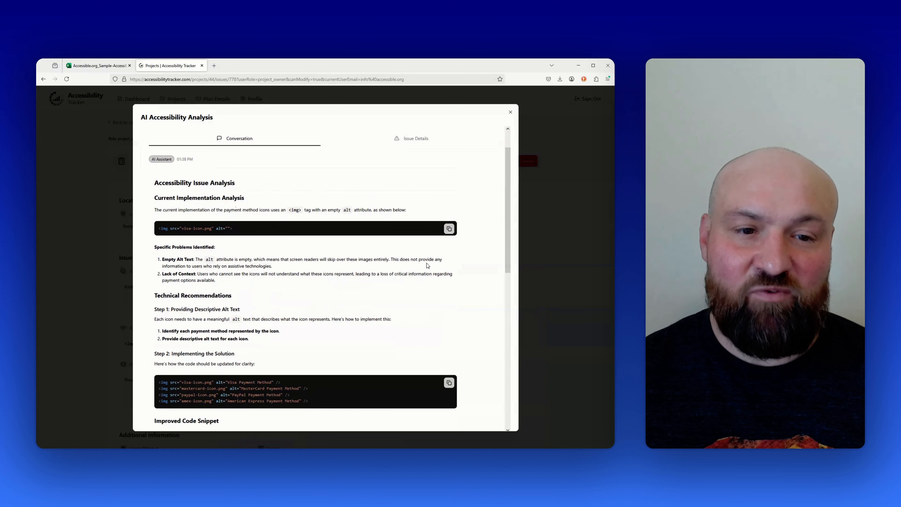
drag(509, 194, 510, 219)
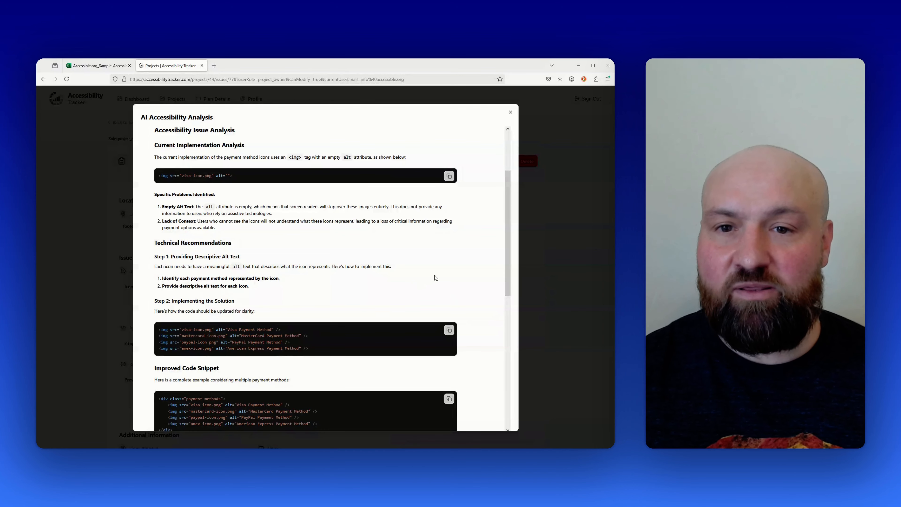
drag(509, 231, 512, 271)
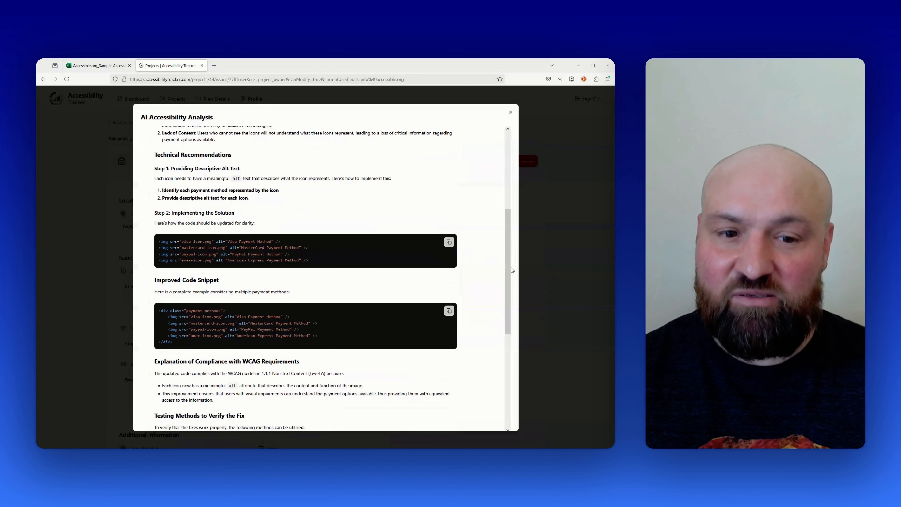
drag(507, 254, 507, 300)
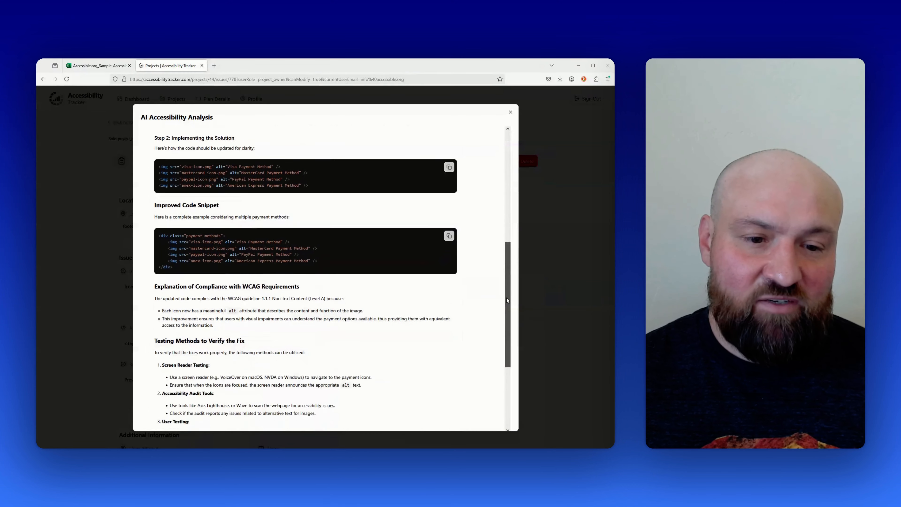
scroll(507, 301, down, 3)
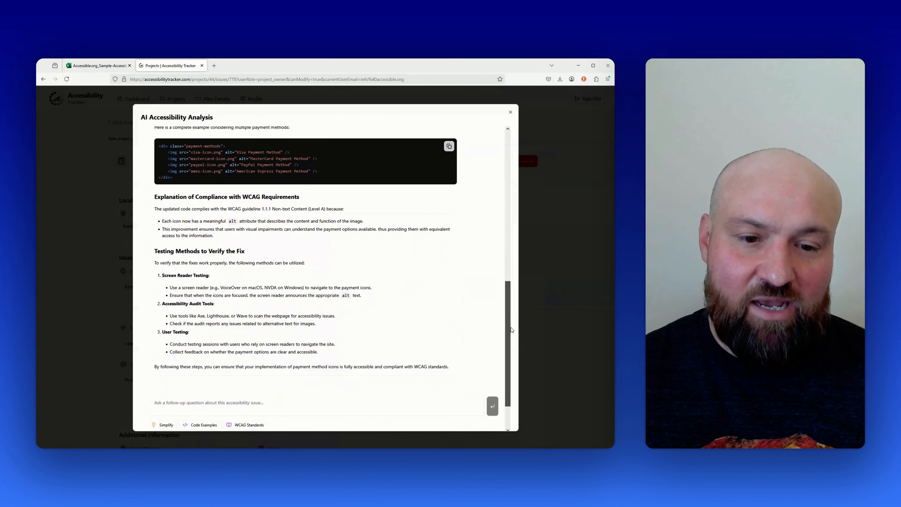
scroll(511, 330, up, 1)
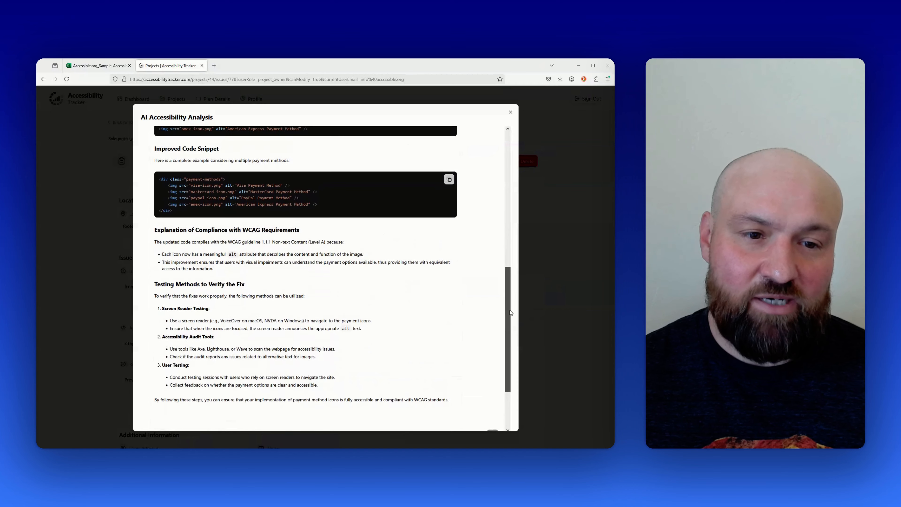
scroll(511, 312, up, 2)
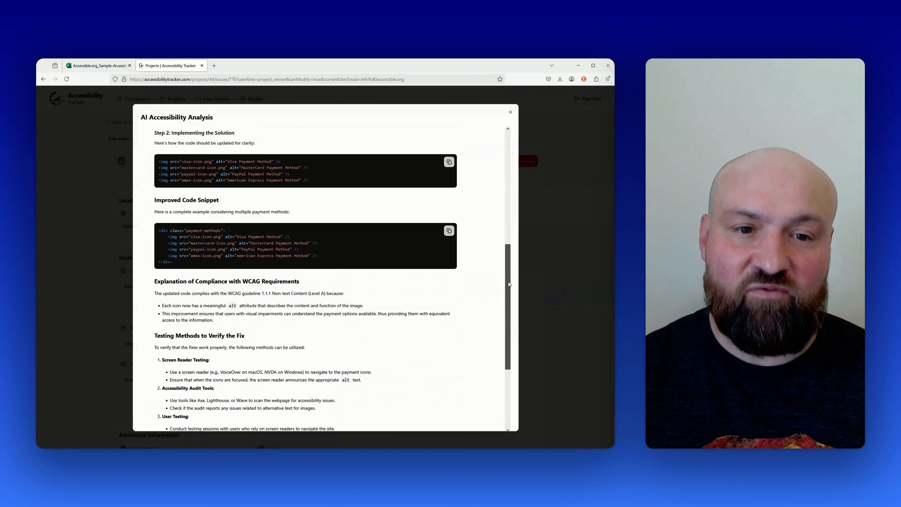
scroll(509, 284, up, 1)
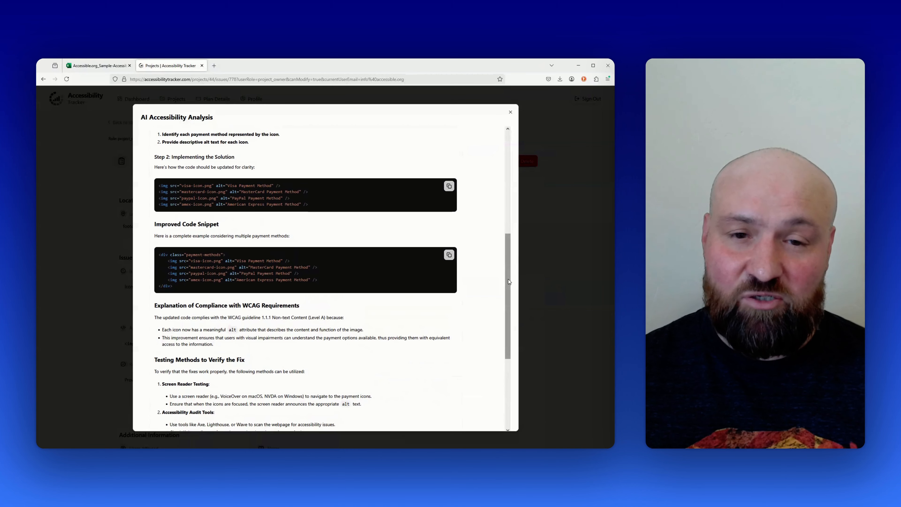
scroll(510, 271, up, 9)
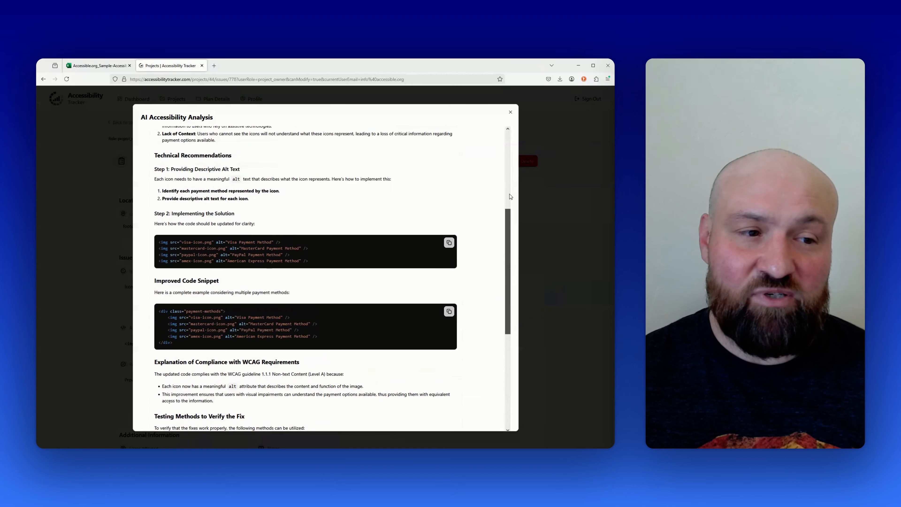
click(510, 112)
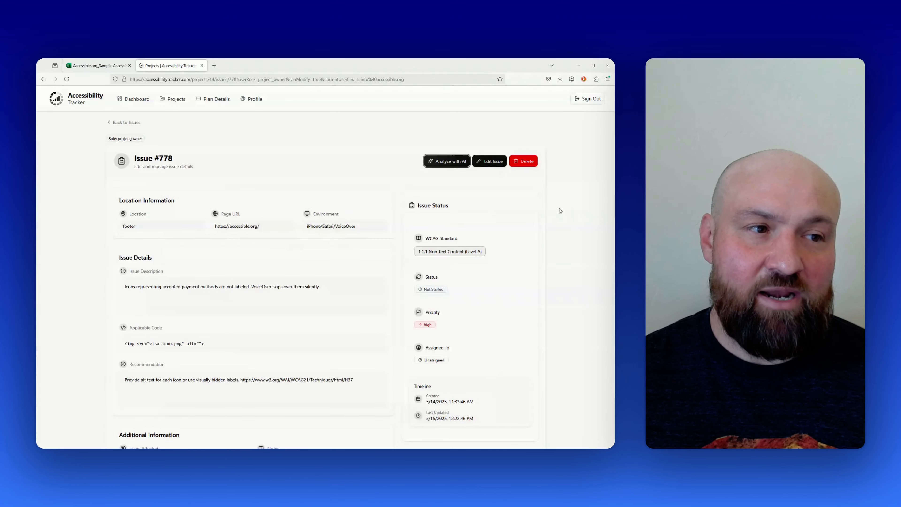